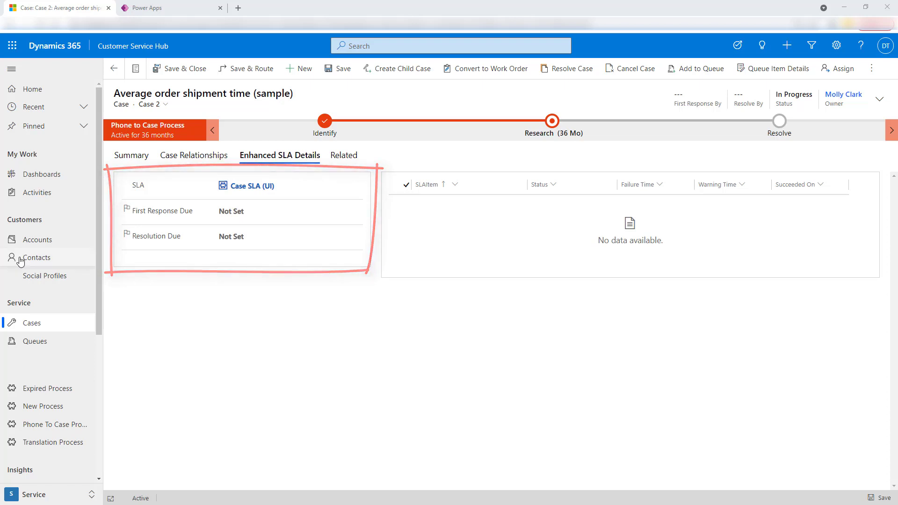
On the case's Summary tab, set Follow Up By to May 23, 2021 and save the case.
left_click(135, 158)
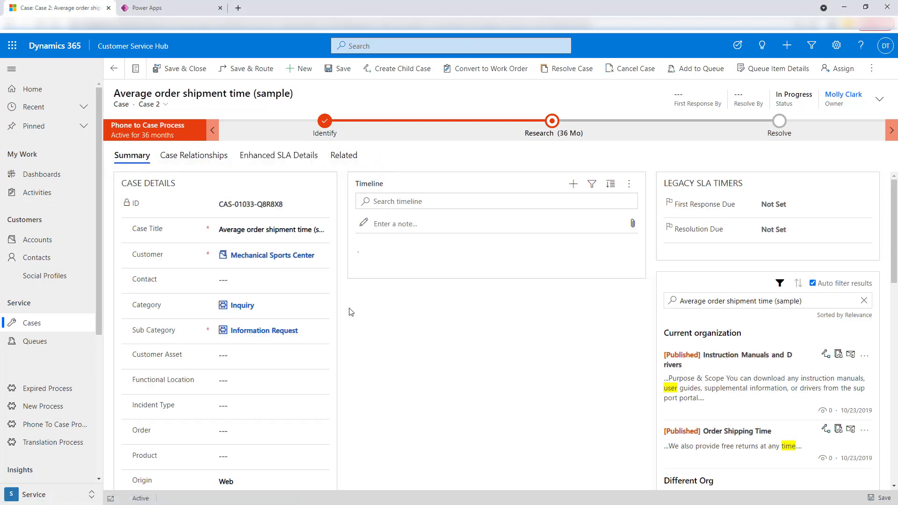
scroll(334, 380, "down", 3)
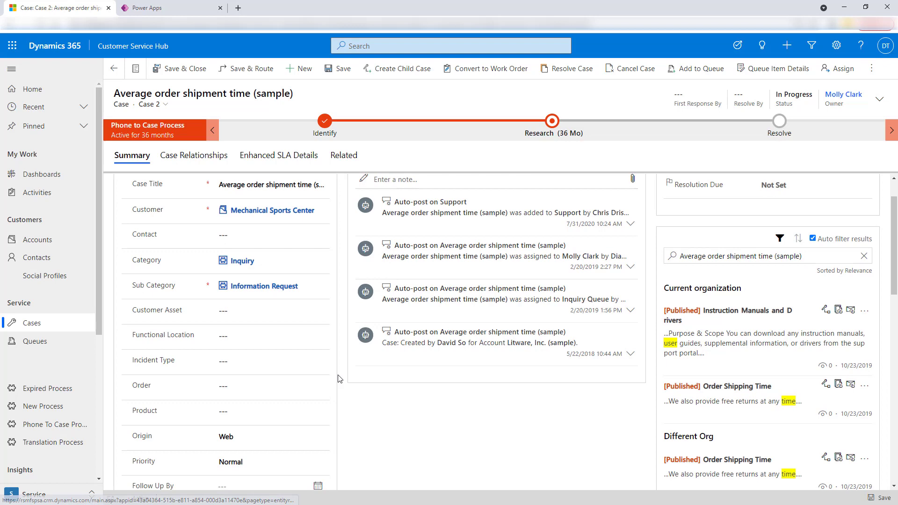
scroll(334, 379, "down", 2)
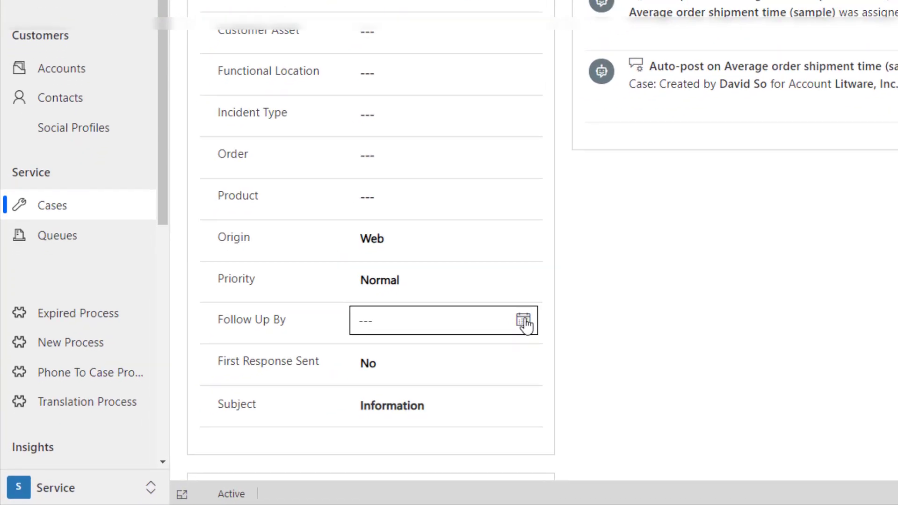
left_click(524, 322)
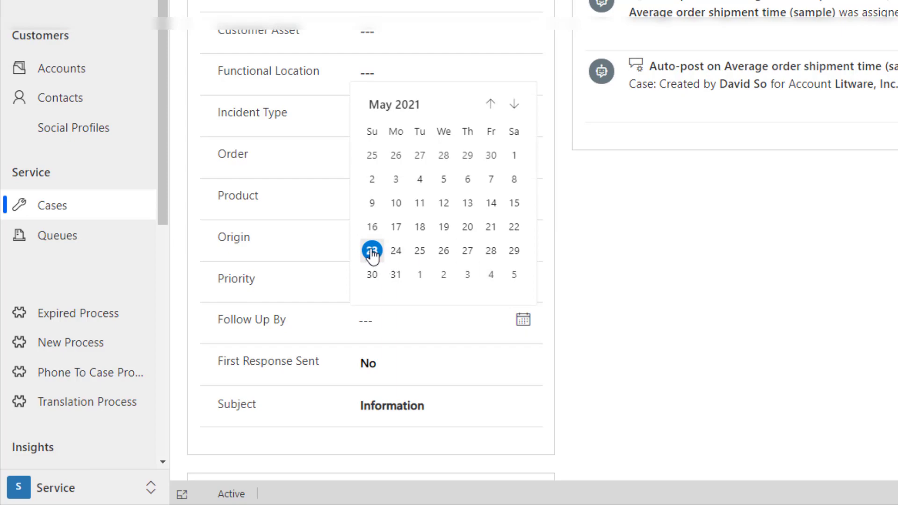
left_click(372, 252)
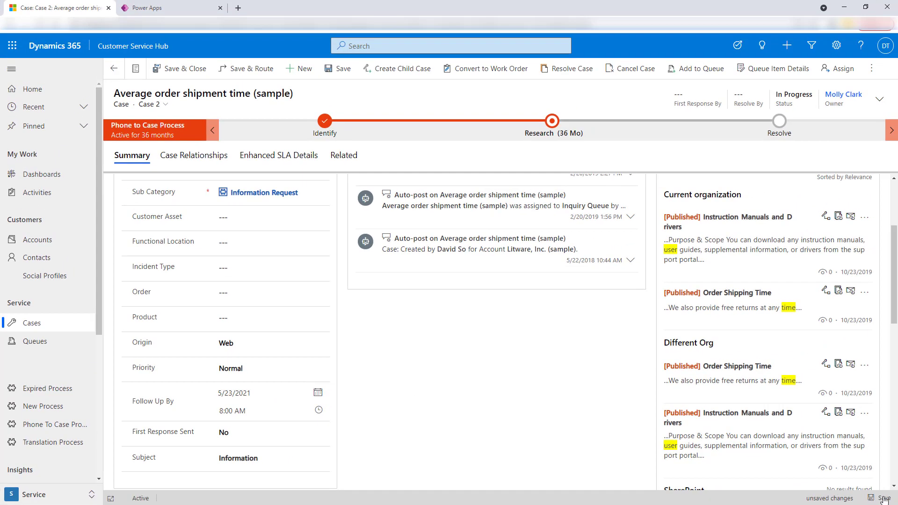
left_click(882, 498)
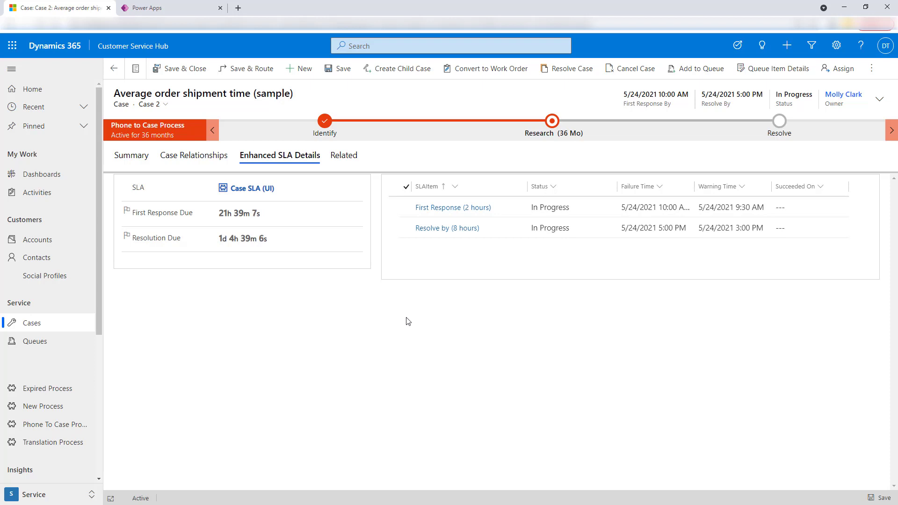
In Power Apps Data > Tables, search 'case', open the Case table and show its Forms.
left_click(182, 9)
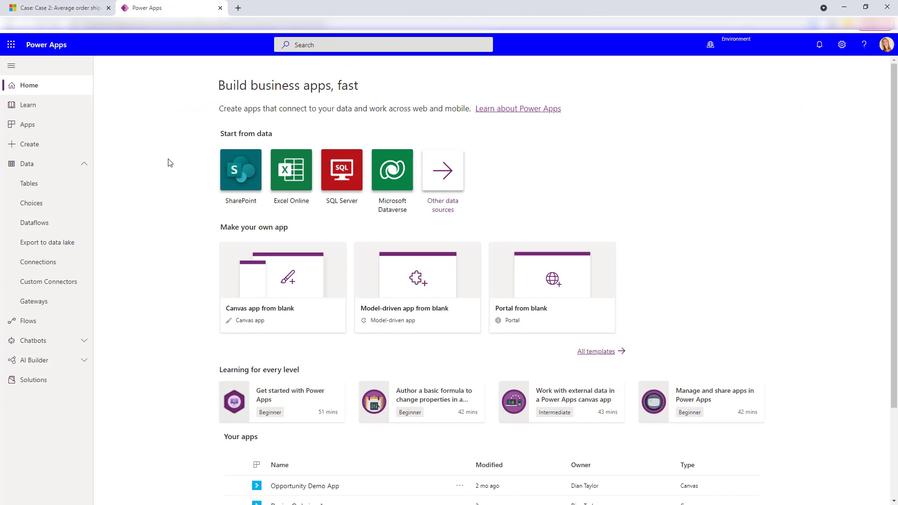
left_click(84, 166)
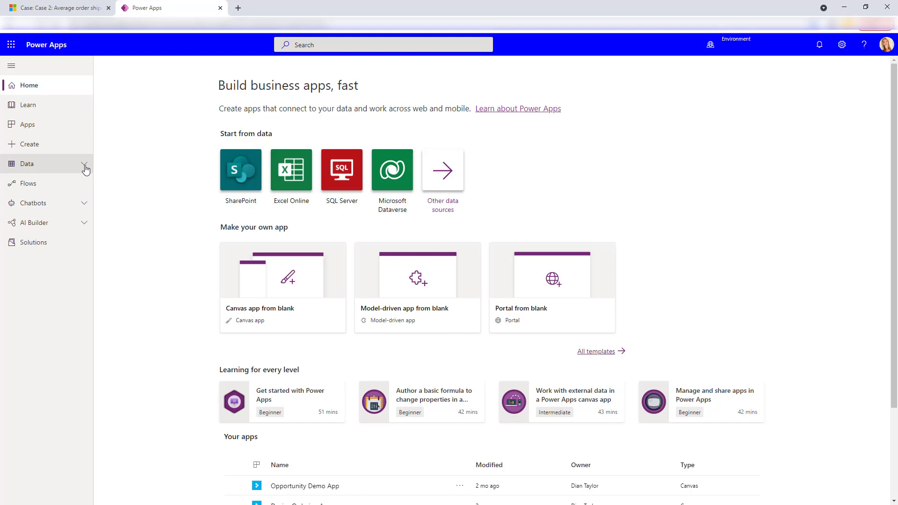
left_click(85, 168)
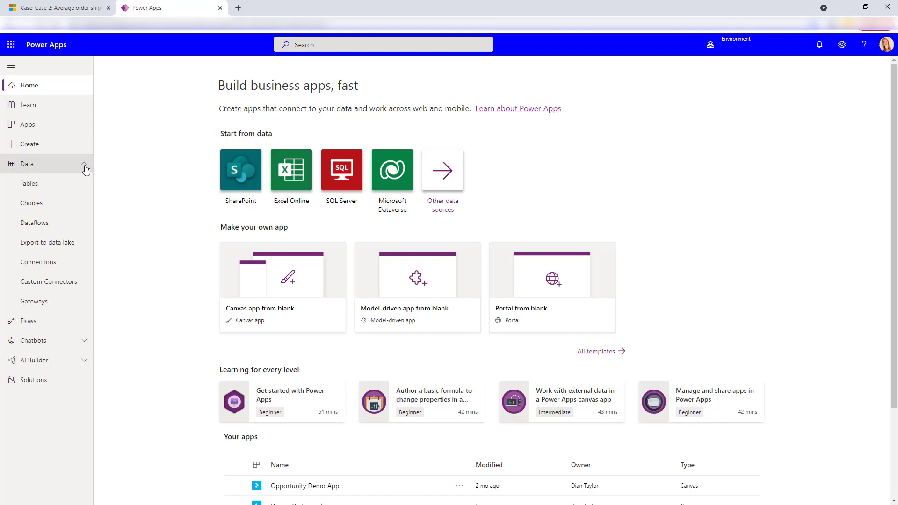
left_click(38, 187)
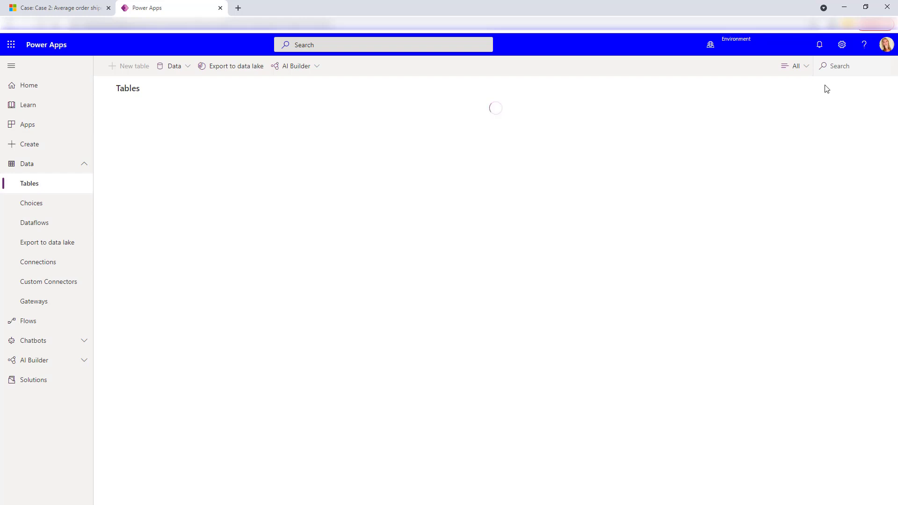
left_click(834, 66)
type("case")
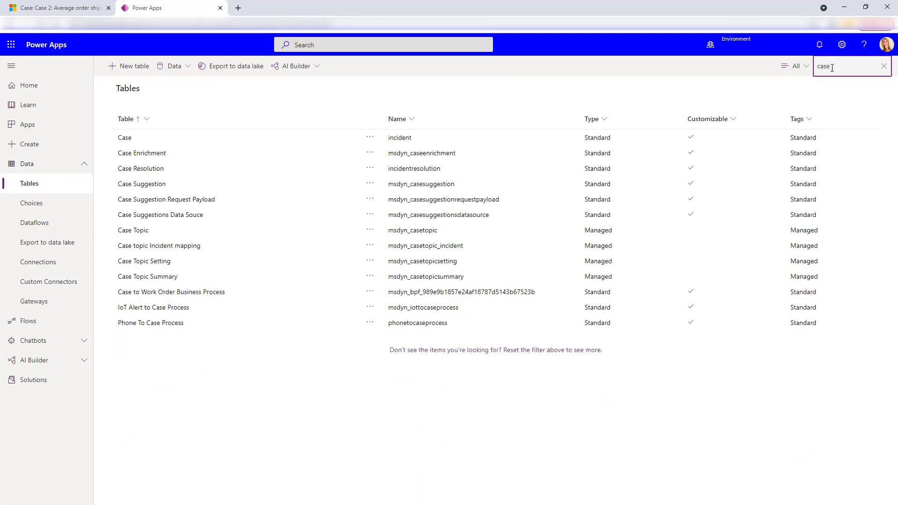
left_click(125, 137)
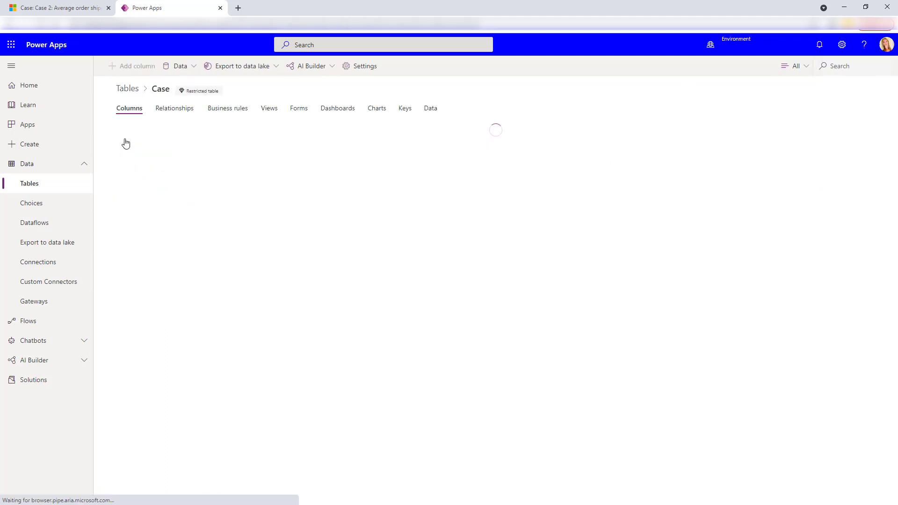
left_click(298, 109)
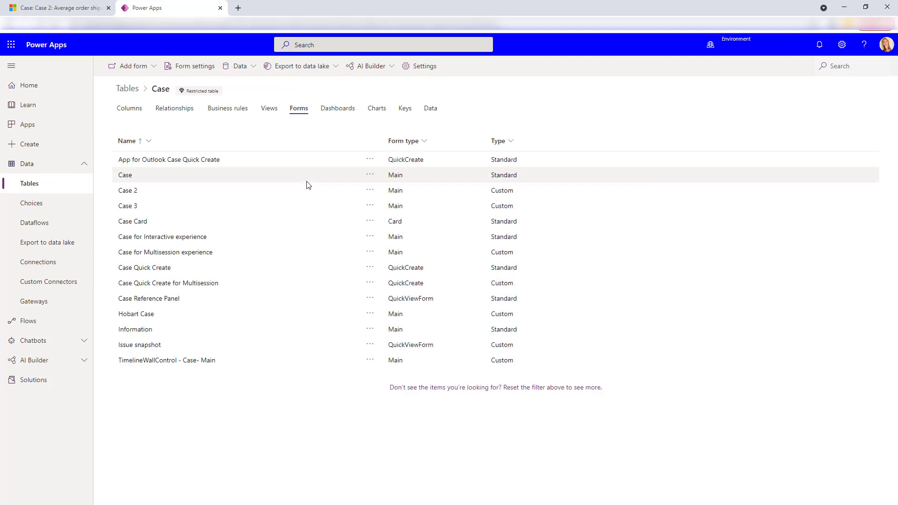
Open the Case 2 form, check its First Response Due and Resolution Due timers, then go classic.
left_click(132, 198)
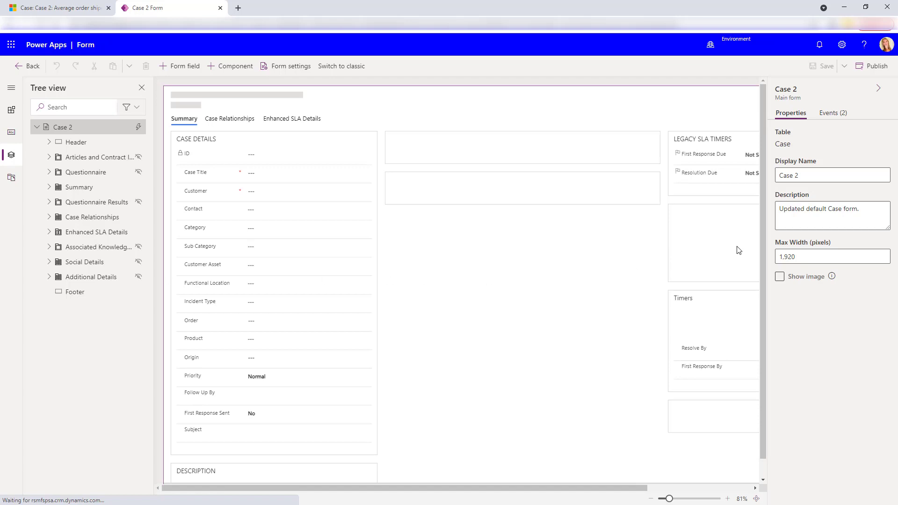
left_click(704, 156)
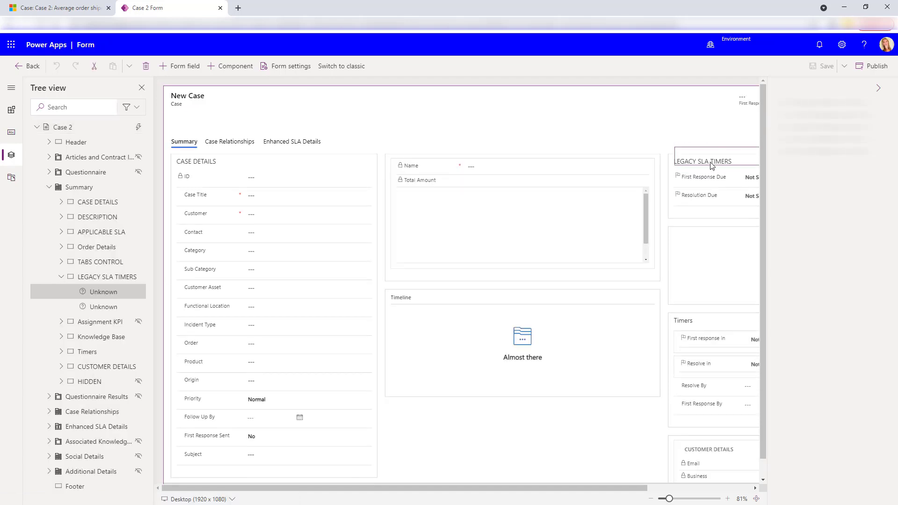
left_click(711, 179)
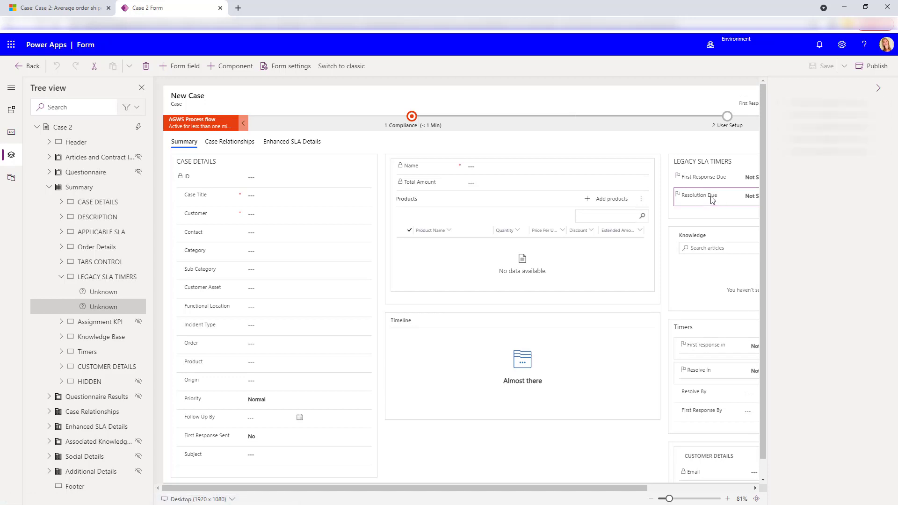
left_click(346, 70)
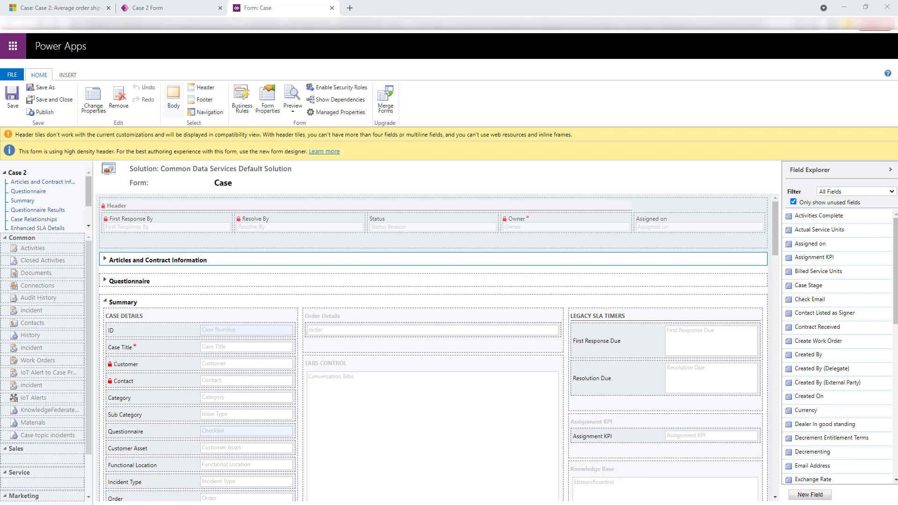
Insert a Timer control from the INSERT tab to bring up its empty properties dialog.
scroll(495, 330, "down", 2)
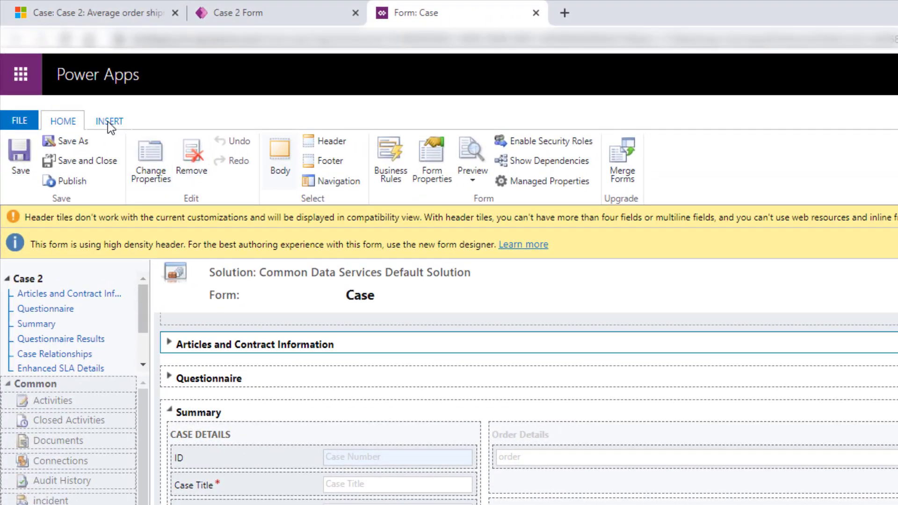
left_click(109, 123)
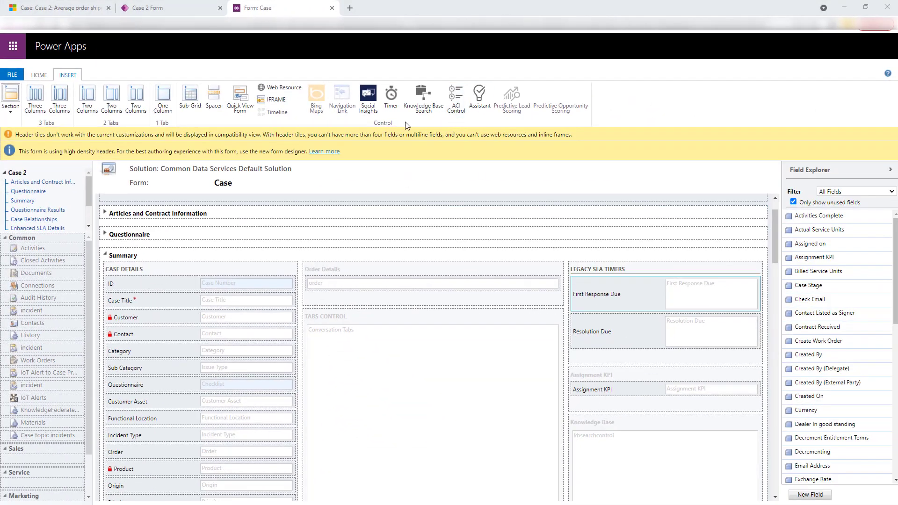
left_click(390, 104)
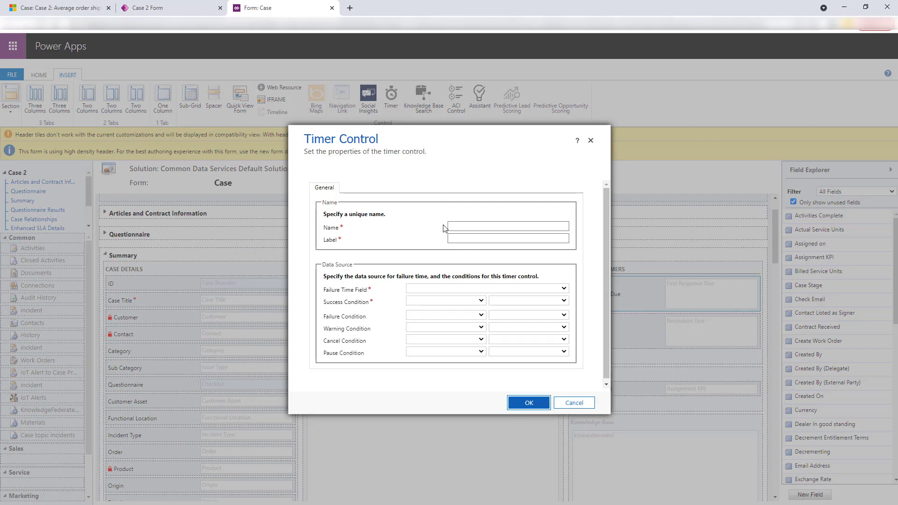
Discard the new timer and review First Response Due's First Response By failure field without changes.
left_click(574, 402)
double_click(611, 295)
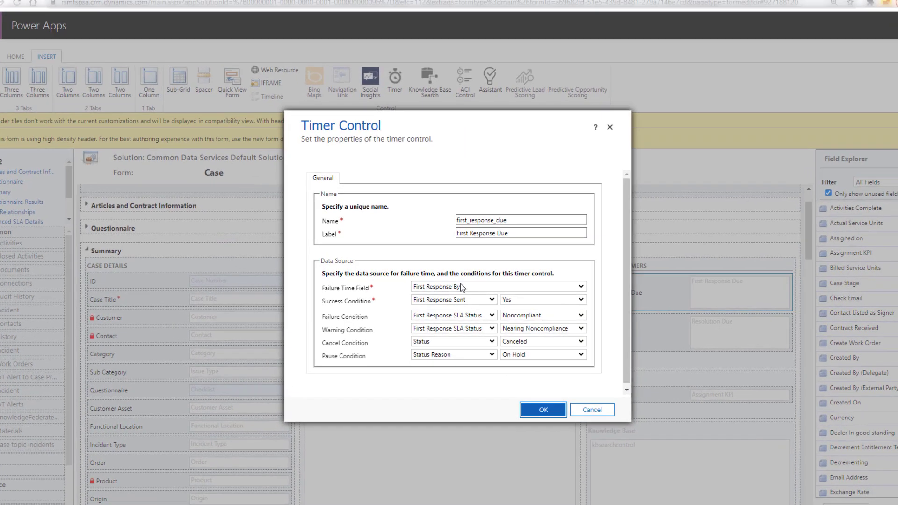
left_click(453, 289)
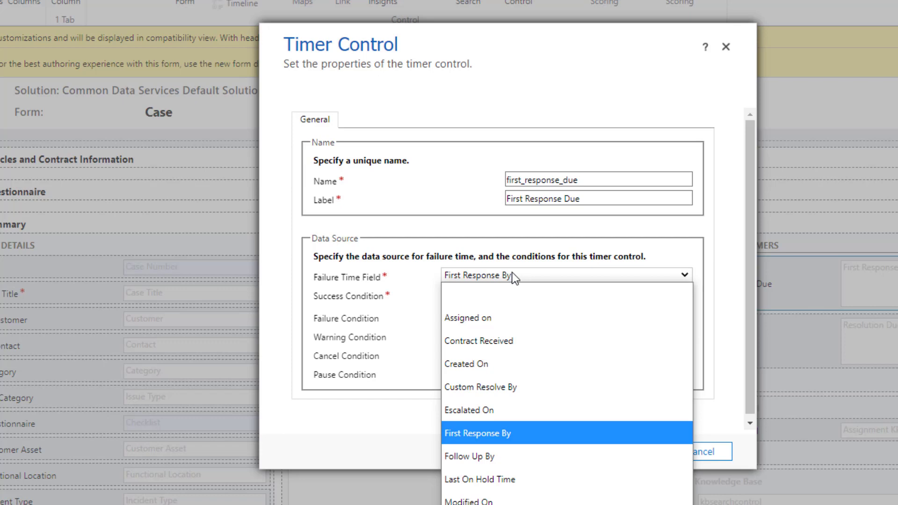
left_click(514, 276)
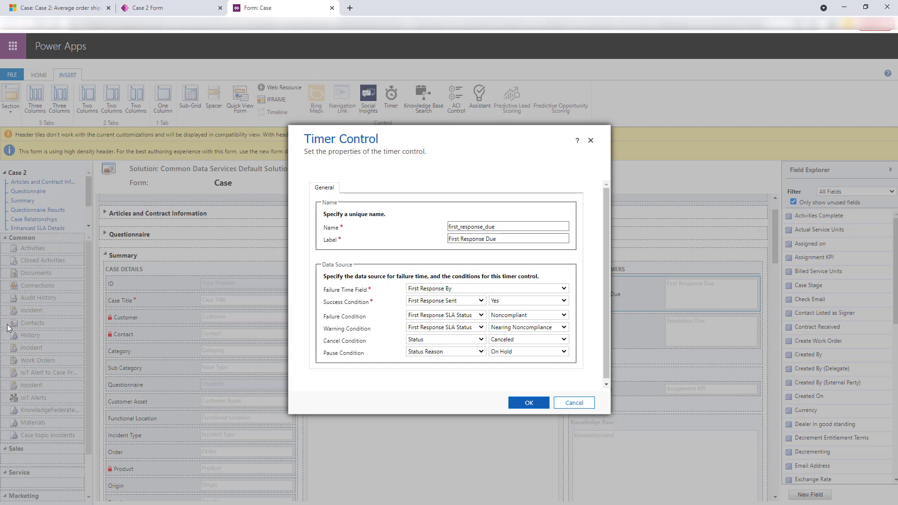
left_click(568, 404)
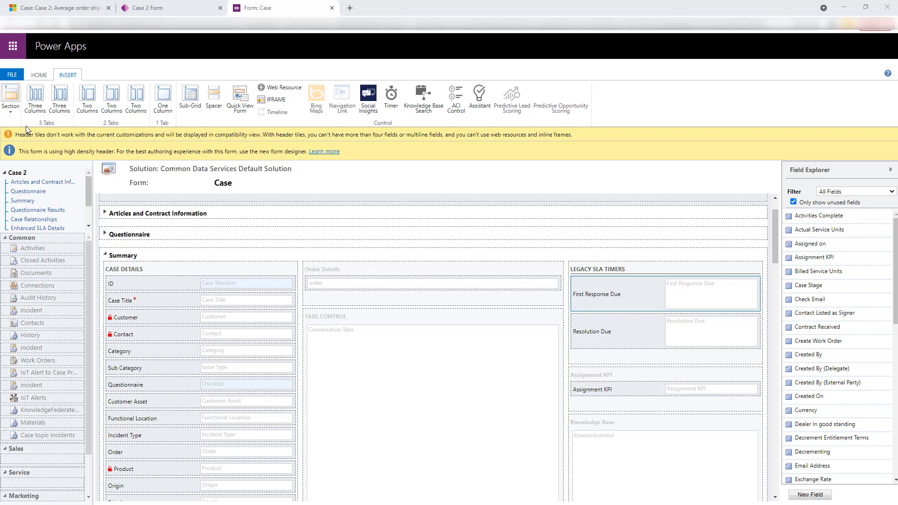
Add a new one-column section to the form below Legacy SLA Timers.
left_click(13, 115)
left_click(15, 136)
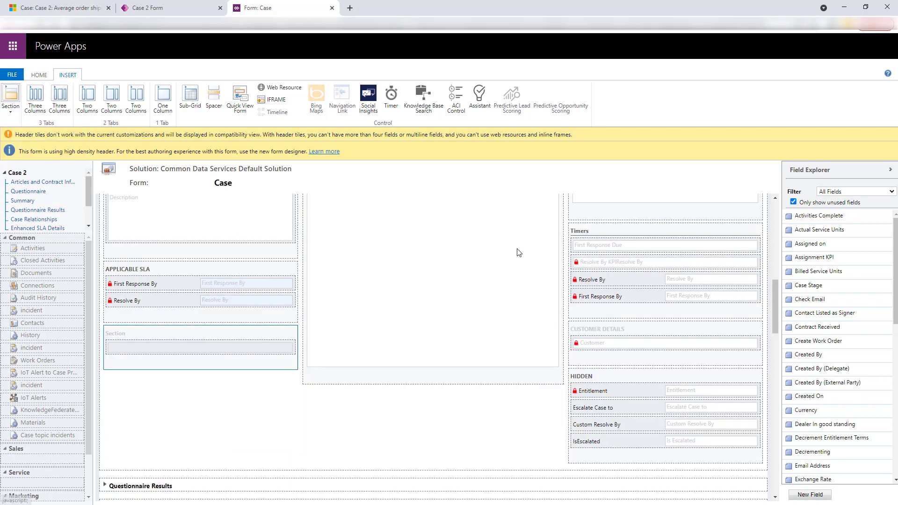
mouse_move(190, 335)
left_mouse_down()
mouse_move(430, 310)
mouse_move(676, 175)
mouse_move(691, 264)
mouse_move(667, 415)
mouse_move(690, 192)
mouse_move(652, 259)
mouse_move(661, 183)
mouse_move(651, 282)
mouse_move(705, 295)
left_mouse_up()
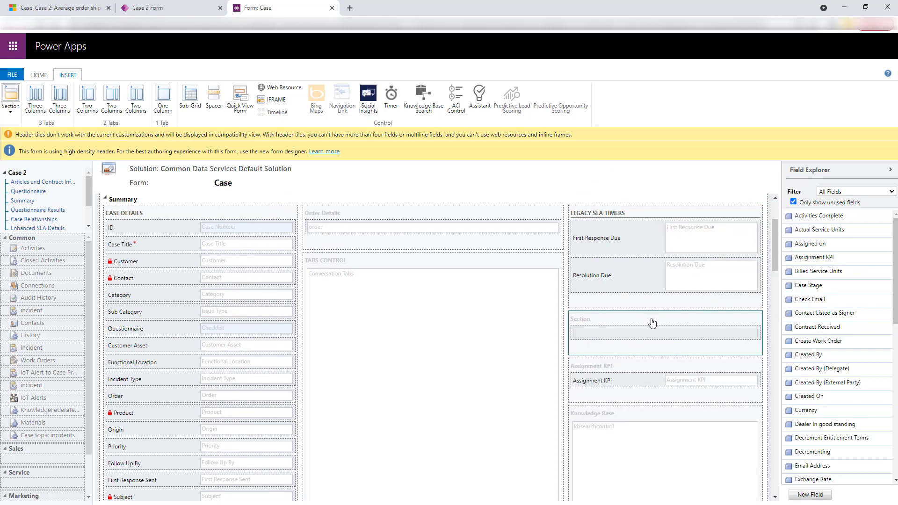
Label the new section 'UI Timer Control', showing its label and a line at the top.
double_click(649, 321)
left_click(425, 203)
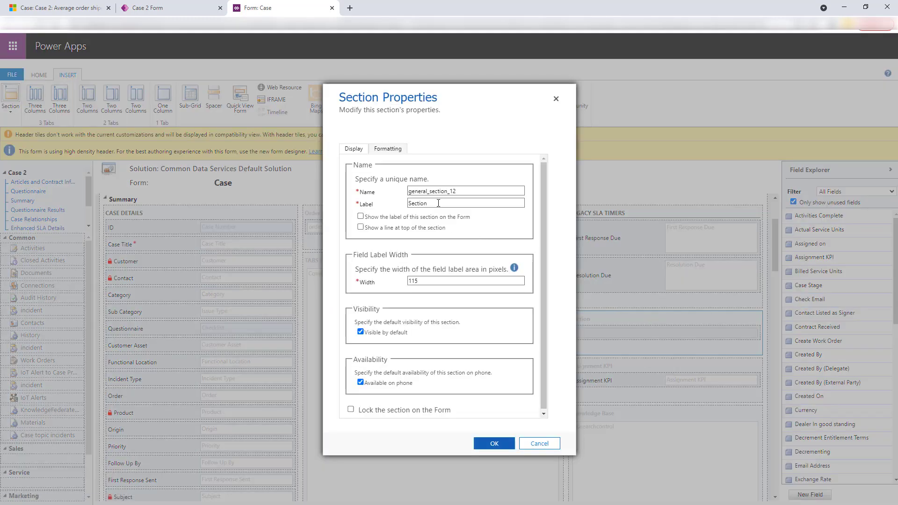
double_click(439, 203)
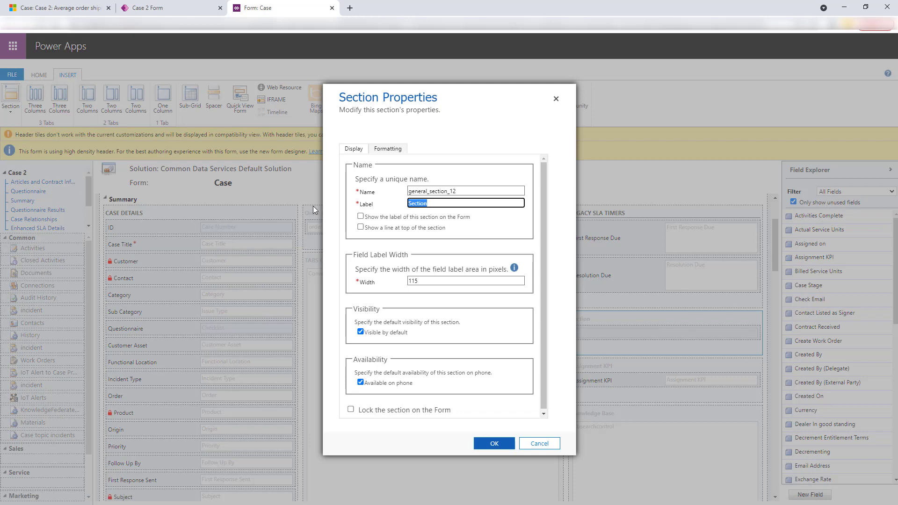
type("UI Timer Control")
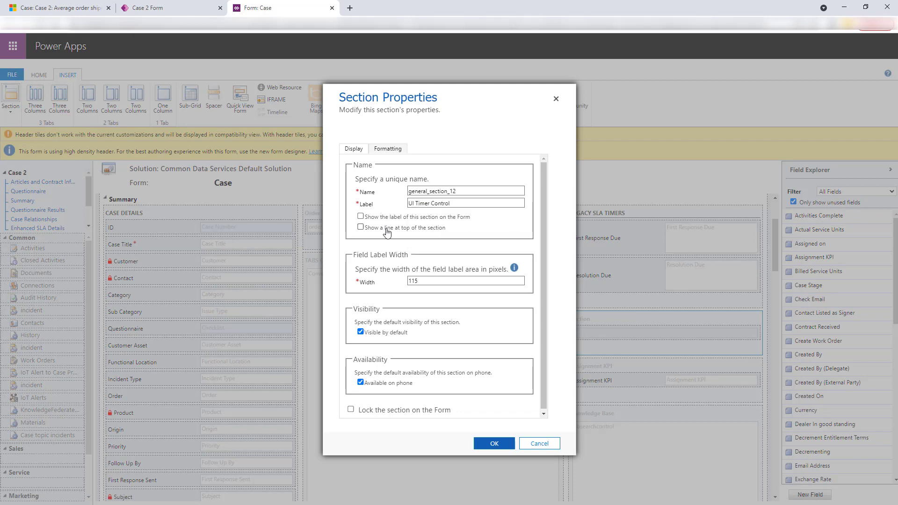
left_click(360, 216)
left_click(360, 227)
Confirm the section, then give it a subgrid named 'timer' using SLA KPI Instances (Regarding).
left_click(493, 444)
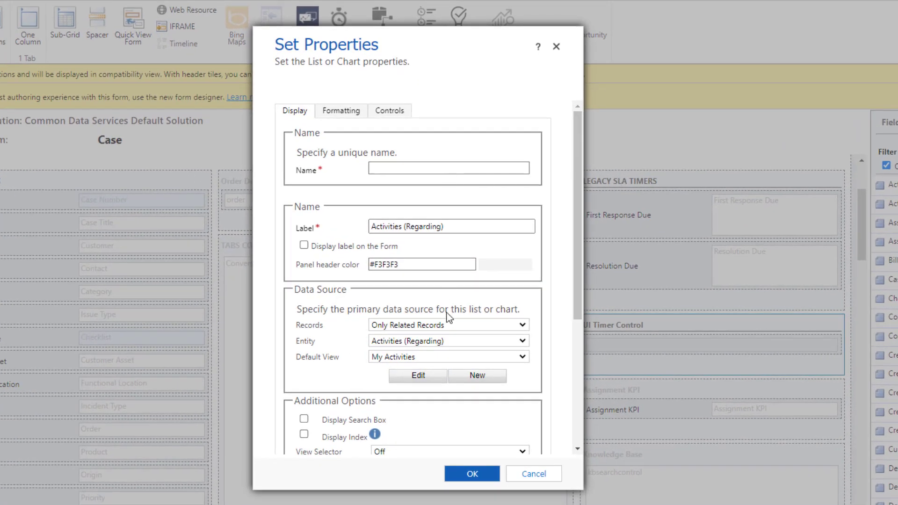
left_click(447, 341)
scroll(466, 241, "down", 5)
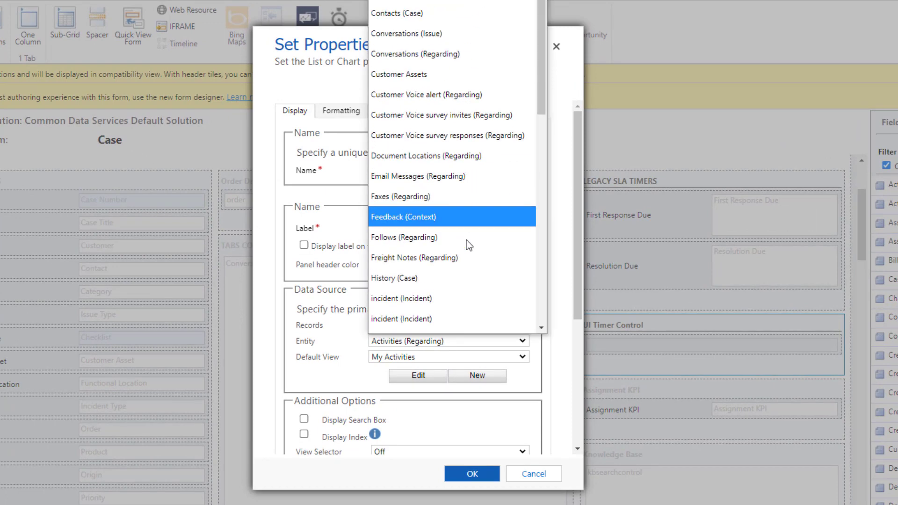
scroll(466, 241, "down", 6)
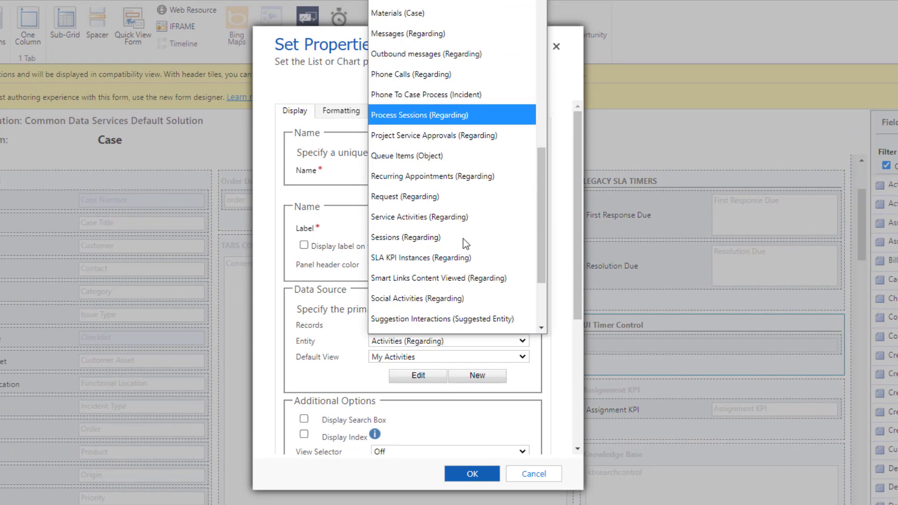
left_click(456, 257)
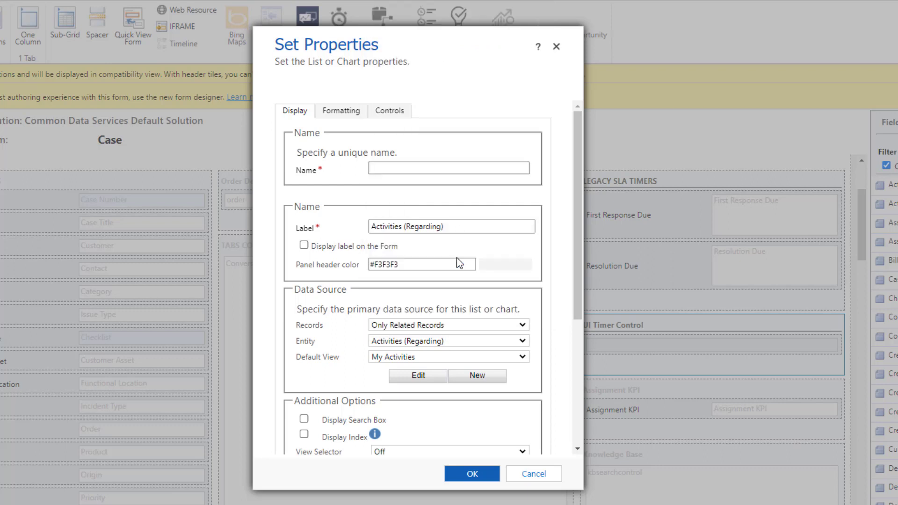
left_click(392, 168)
type("timer")
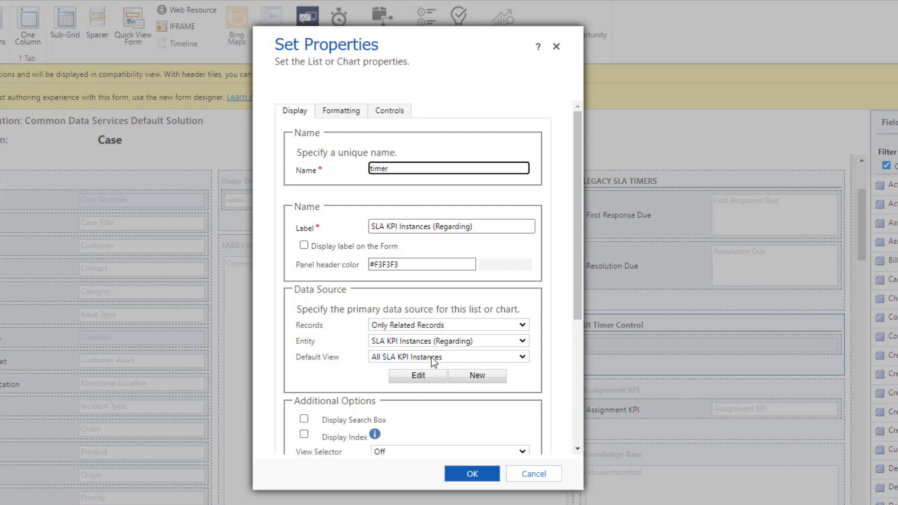
scroll(467, 352, "down", 2)
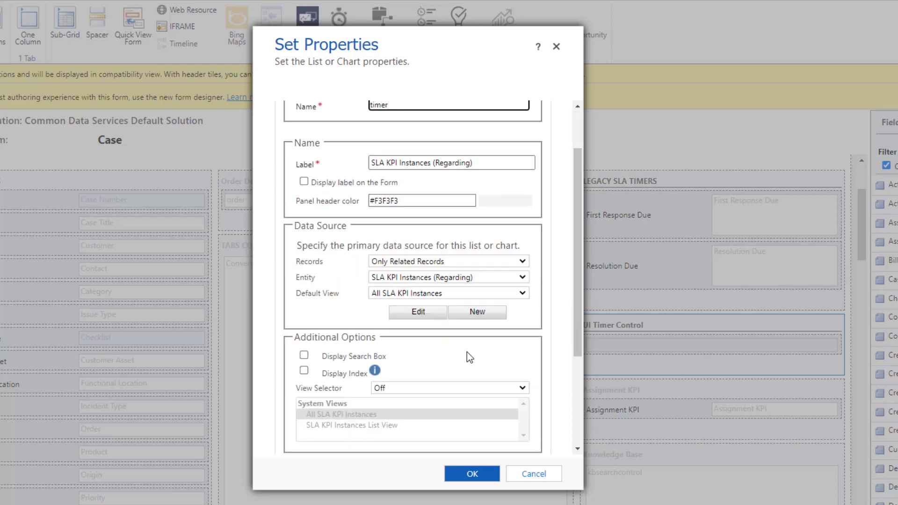
scroll(466, 351, "down", 4)
scroll(466, 351, "up", 6)
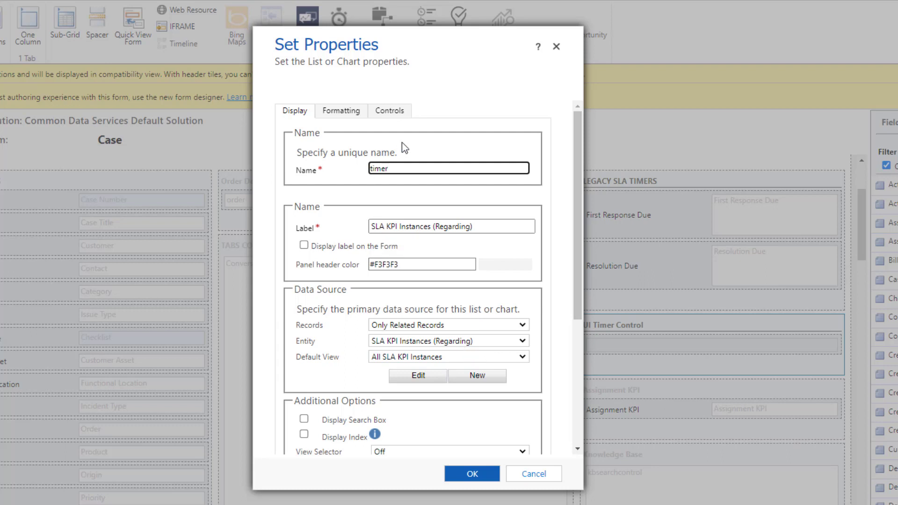
Add the SLA Timer control to the subgrid and select it for Web, Phone and Tablet.
left_click(391, 116)
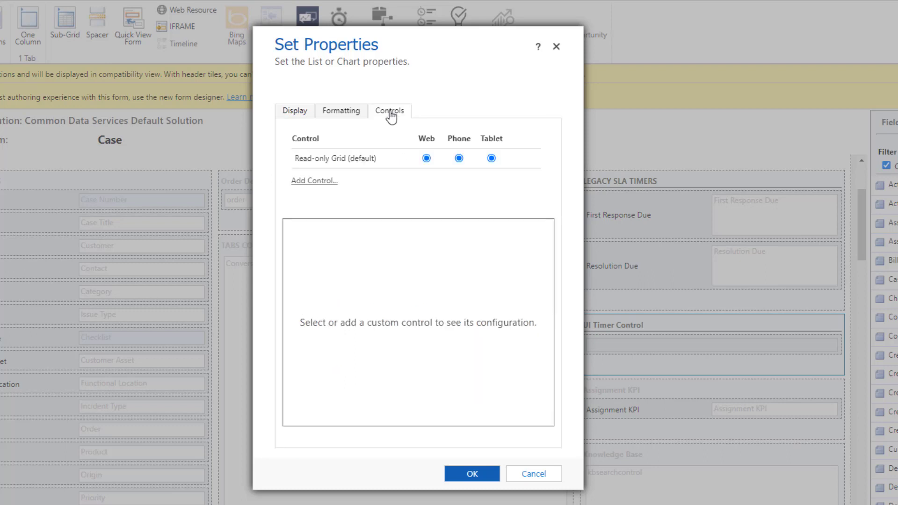
left_click(315, 180)
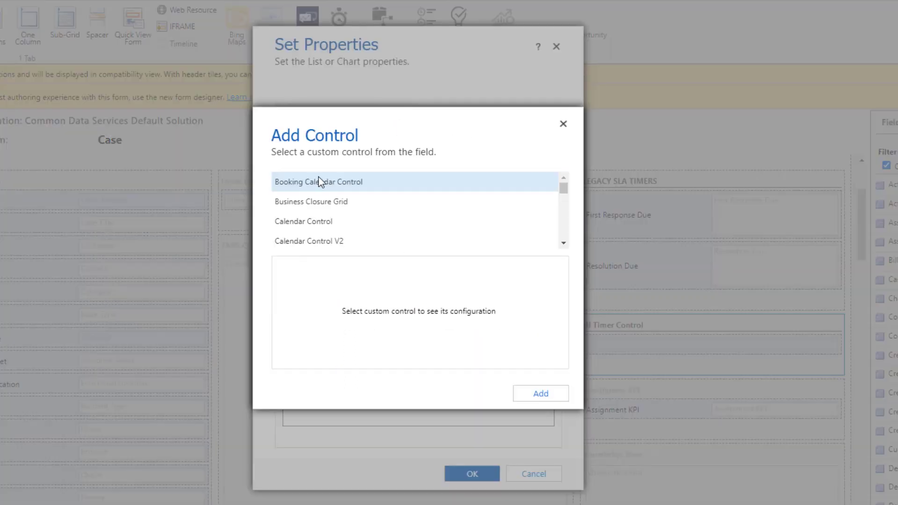
scroll(412, 229, "down", 10)
scroll(410, 227, "down", 5)
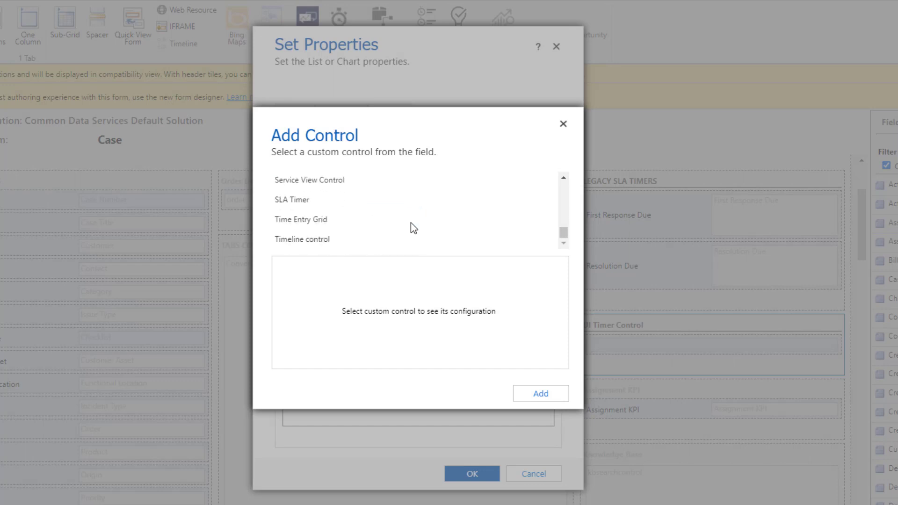
left_click(319, 200)
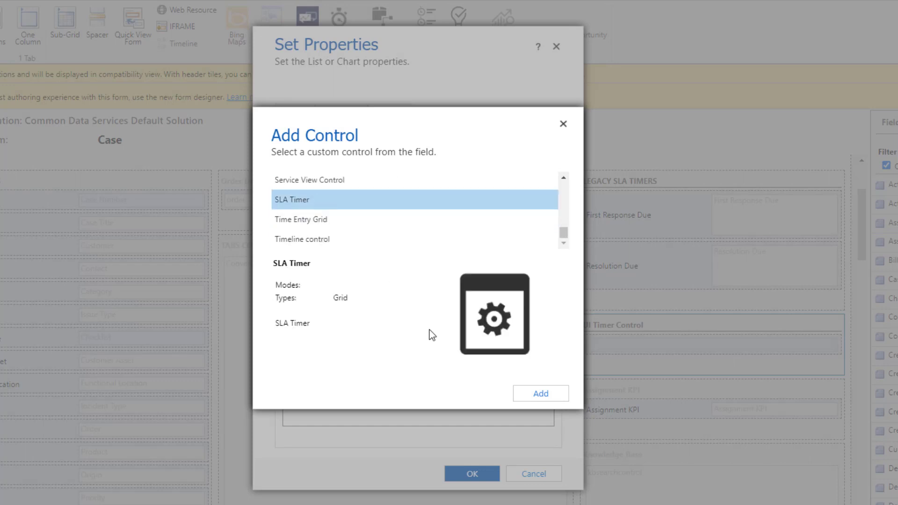
left_click(546, 397)
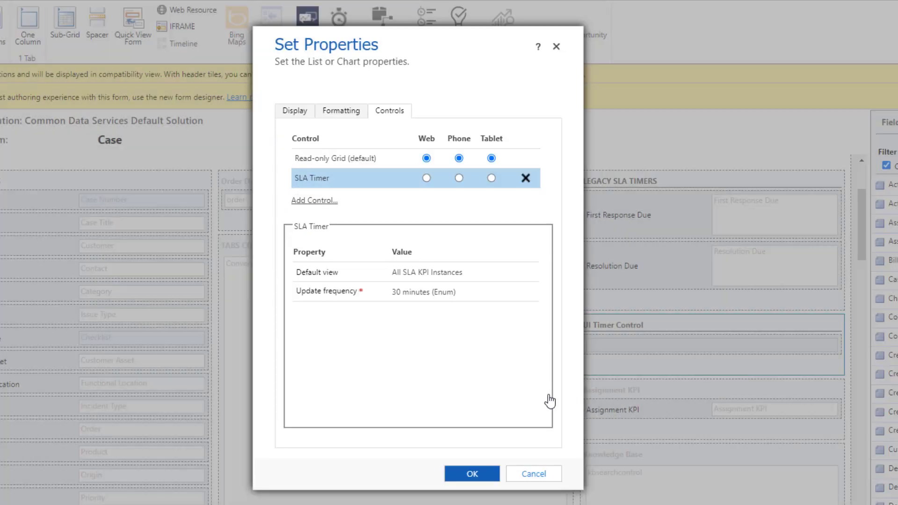
left_click(426, 177)
left_click(459, 177)
left_click(491, 177)
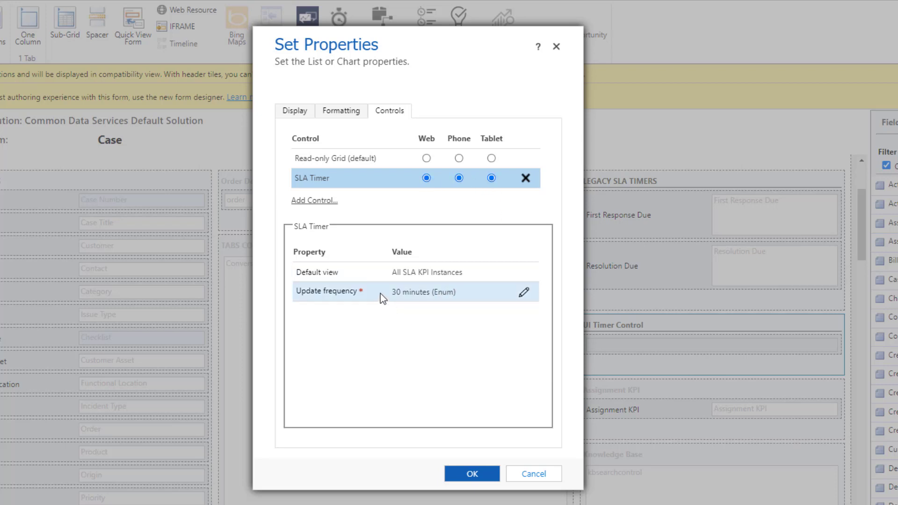
Change the SLA Timer's update frequency to 5 minutes and confirm the subgrid properties.
left_click(524, 291)
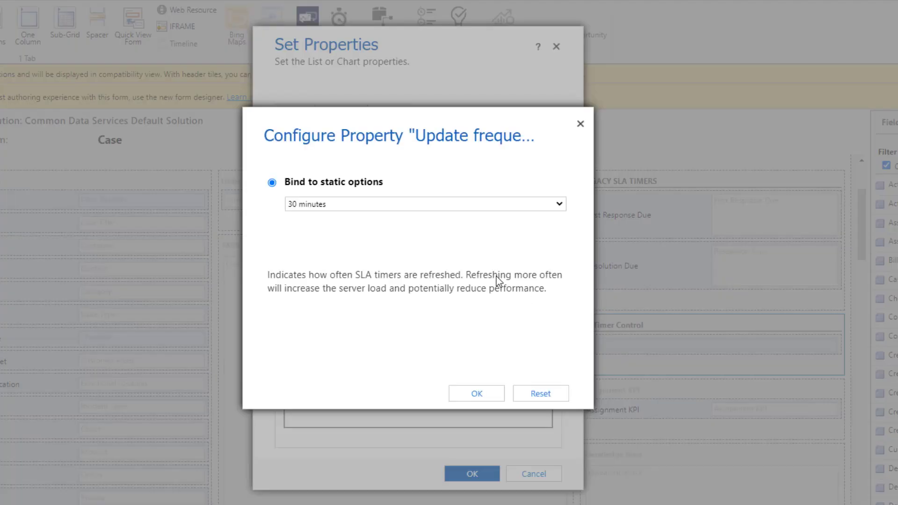
left_click(412, 204)
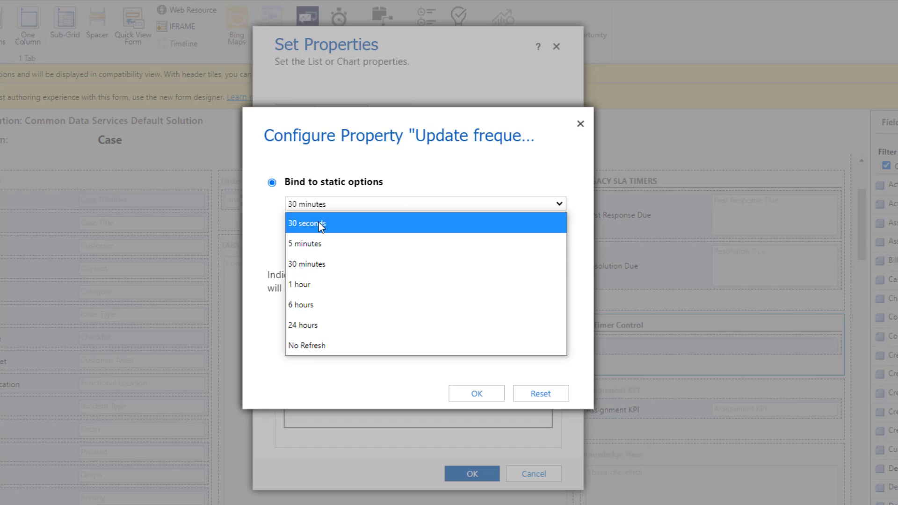
left_click(320, 243)
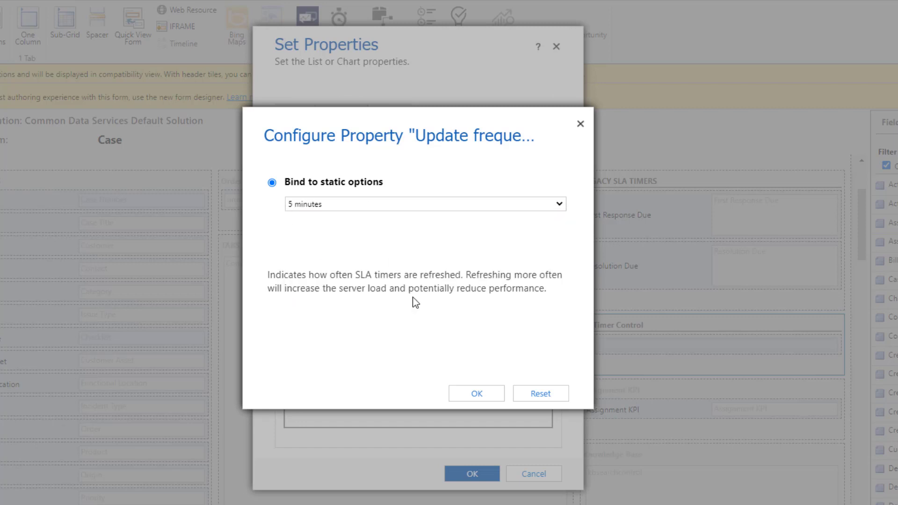
left_click(476, 394)
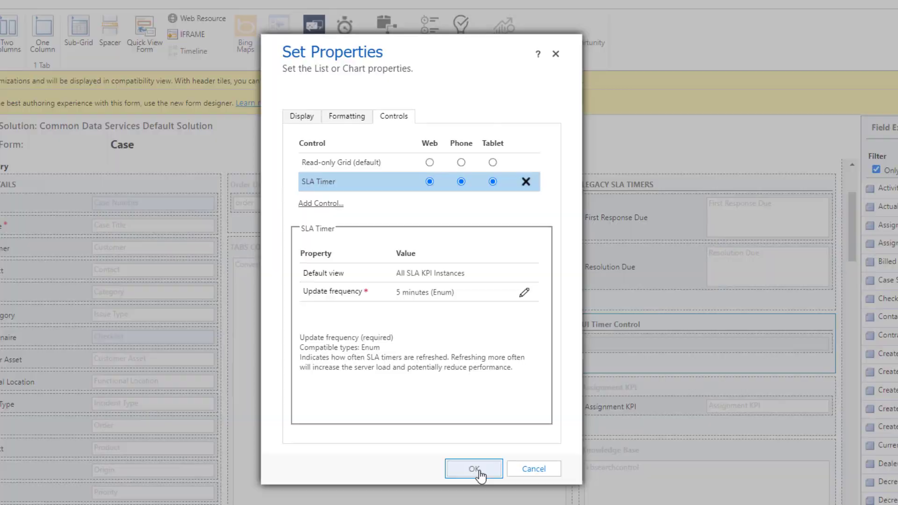
left_click(473, 468)
Save the Case 2 form and publish its customizations from the HOME tab.
left_click(40, 77)
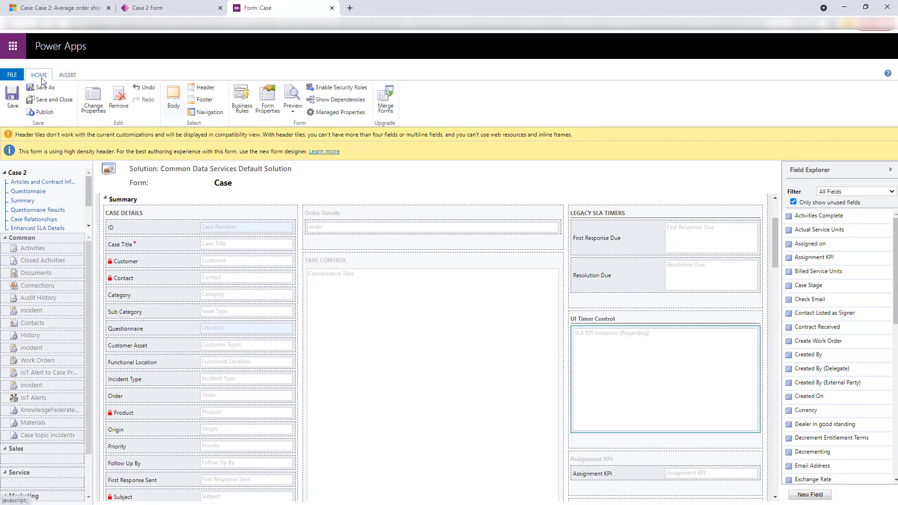
left_click(21, 114)
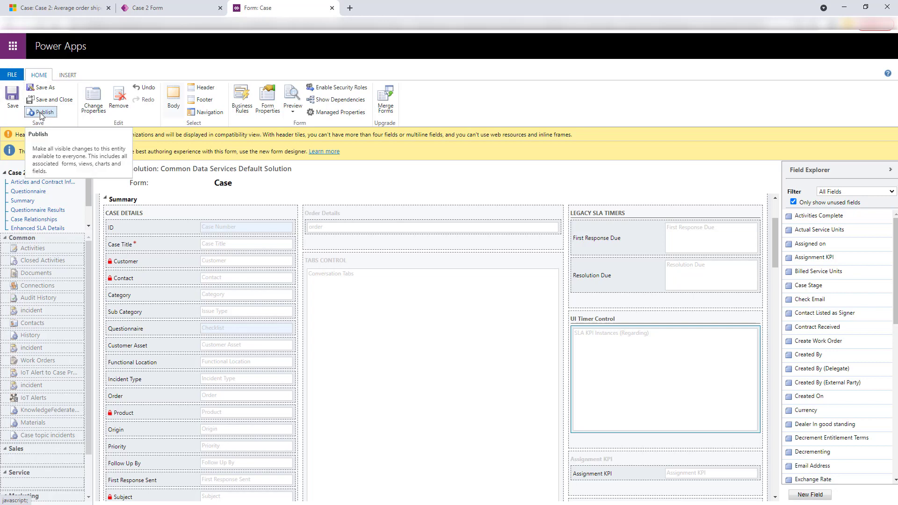
left_click(40, 113)
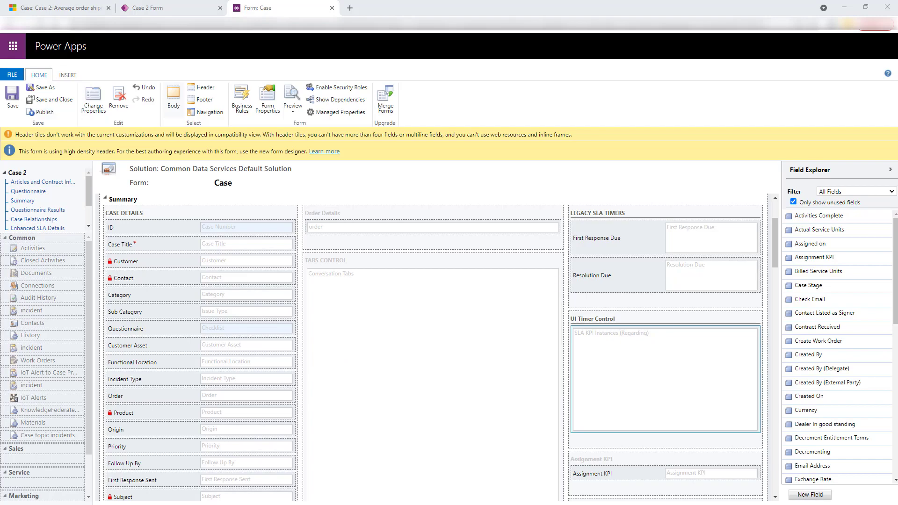
Return to the Average order shipment time case tab and reload it to show the published UI Timer Control section.
left_click(78, 8)
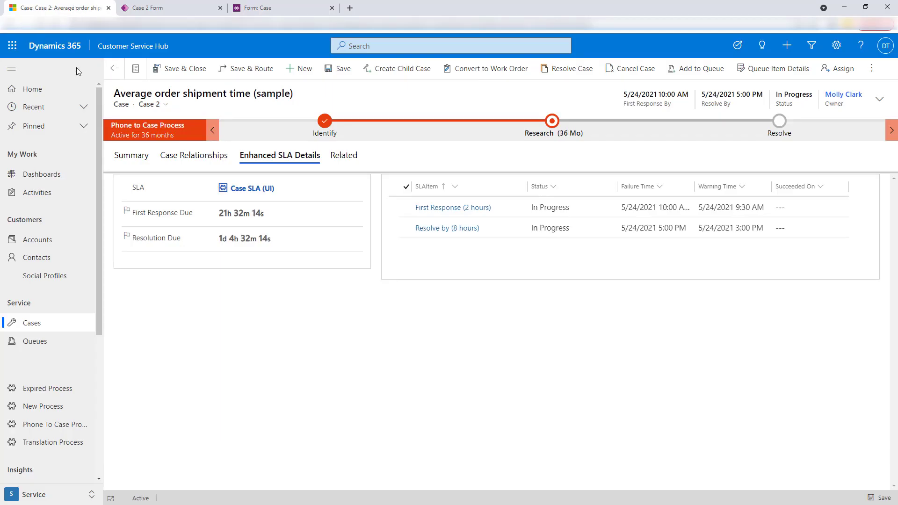
left_click(42, 23)
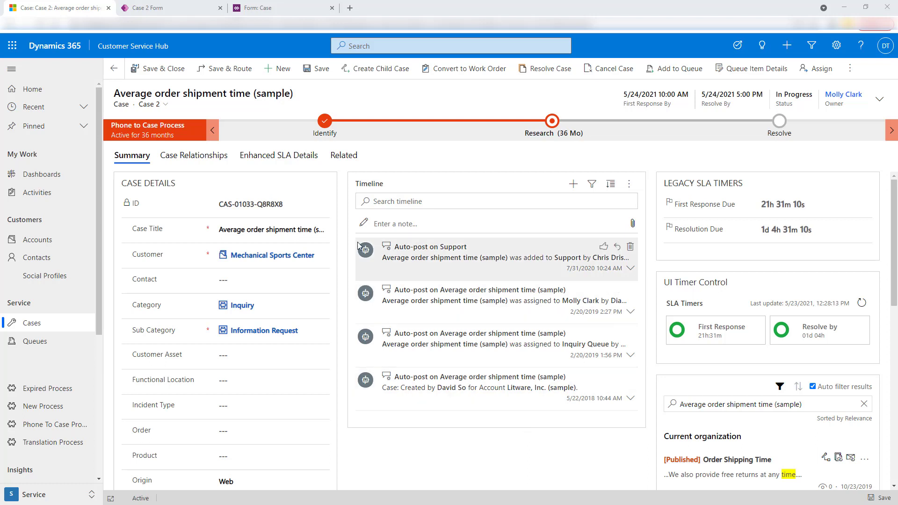
Set First Response Sent to Yes in the Identify stage of the case.
left_click(331, 122)
left_click(363, 108)
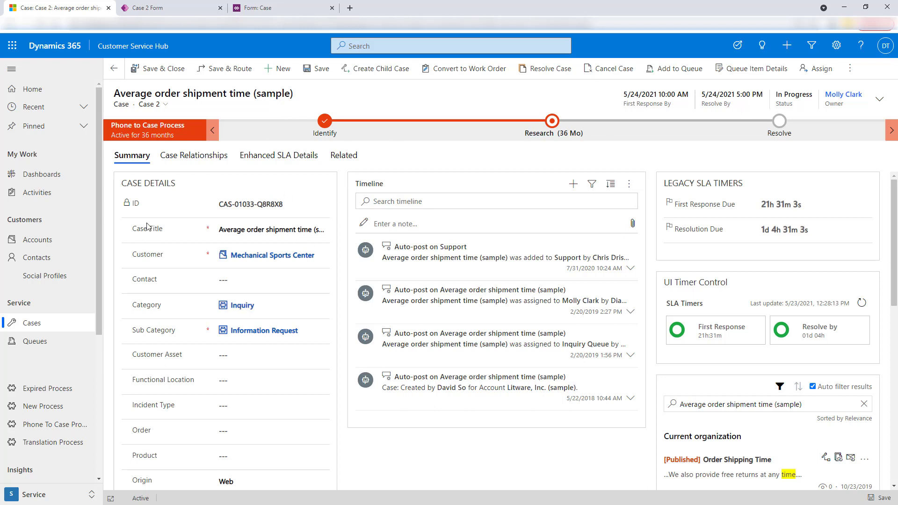
left_click(848, 71)
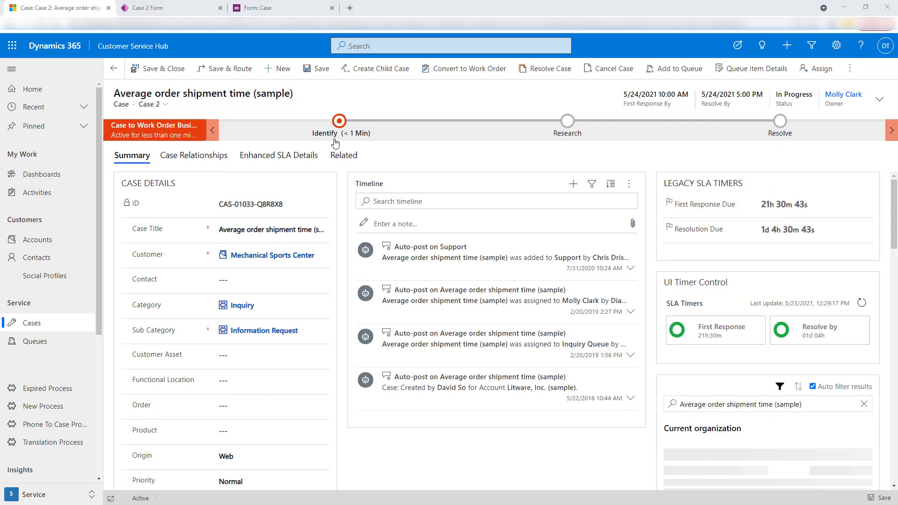
left_click(340, 122)
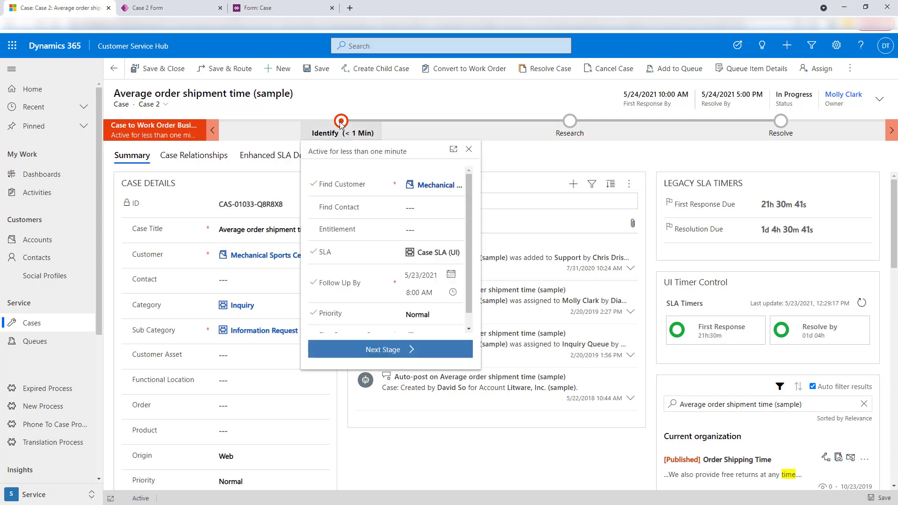
scroll(385, 280, "down", 1)
left_click(410, 322)
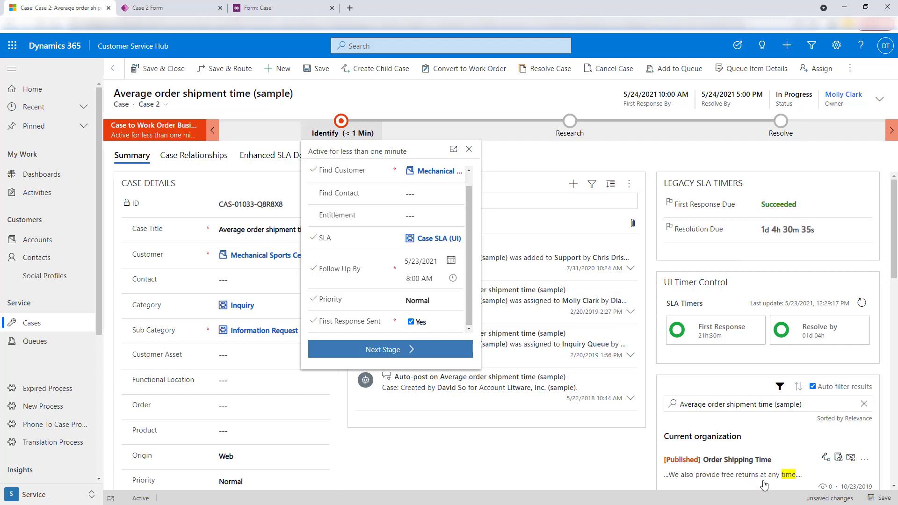
Close the Identify stage flyout and save the case from the bottom-right status bar.
left_click(883, 499)
left_click(883, 499)
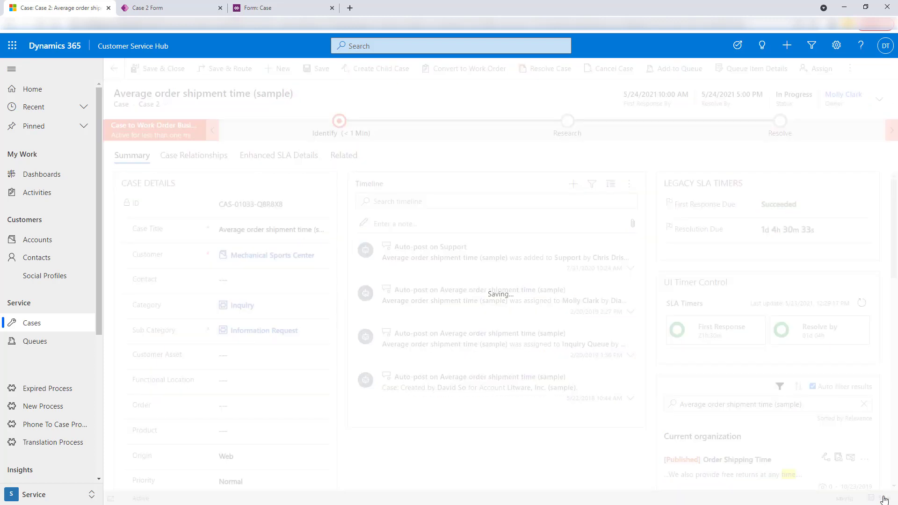